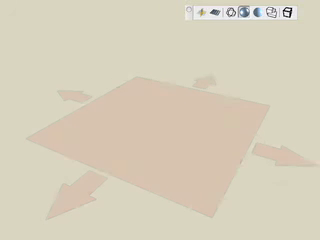
- Turn on the ground grid and display the red, green and blue axes
left_click(214, 12)
left_click(201, 13)
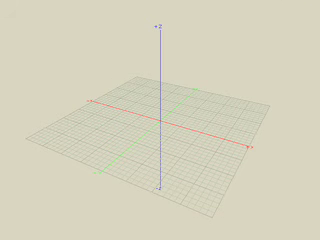
- Draw a rectangle on the grid and pull it up into a box
left_click(98, 131)
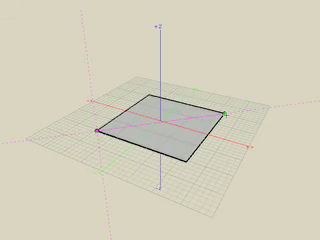
left_click(219, 115)
key("p")
left_click_drag(217, 118, 222, 68)
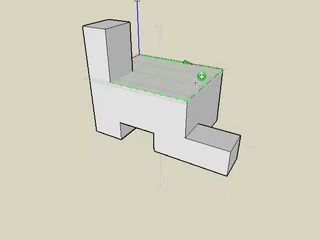
- Lock the block's top face as reference plane and draw a new rectangular block on it
right_click(195, 74)
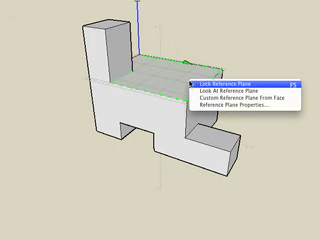
left_click(257, 57)
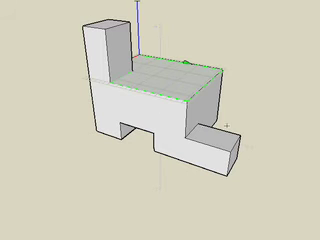
left_click(247, 95)
left_click(173, 90)
key("s")
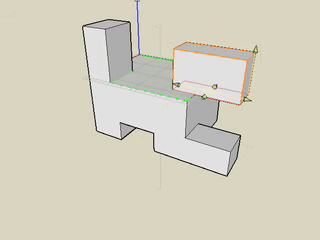
key("Escape")
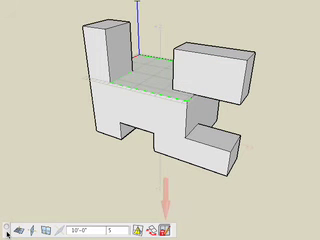
- Unlock the reference plane, try it on several block faces, then return it to the ground
right_click(160, 72)
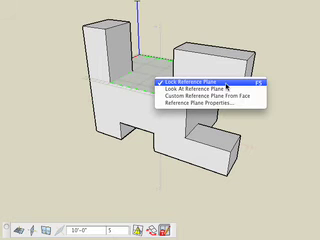
left_click(283, 56)
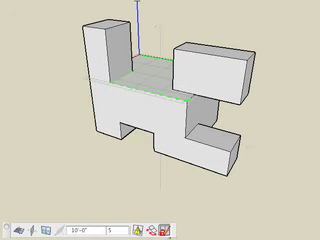
left_click(225, 220)
left_click(218, 80)
left_click(153, 90)
left_click(203, 130)
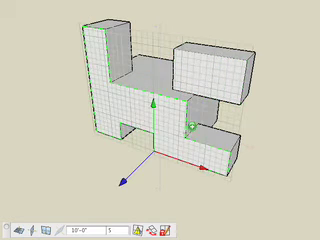
left_click(60, 38)
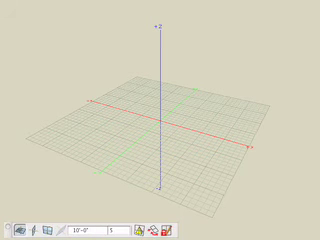
left_click(35, 229)
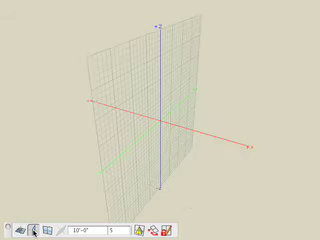
left_click(47, 230)
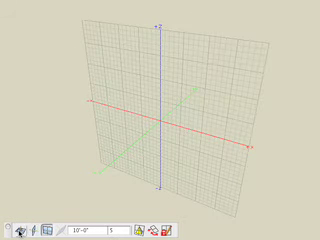
left_click(20, 231)
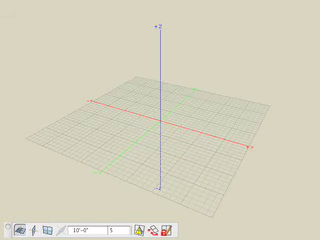
- Draw a box on the ground and drag its top edge upward into a slope
left_click(90, 134)
left_click(220, 116)
left_click(224, 76)
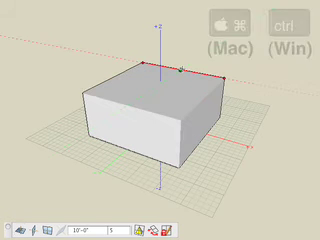
left_click_drag(181, 62, 197, 28)
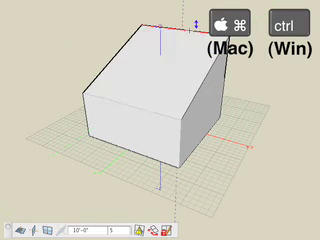
left_click(197, 25)
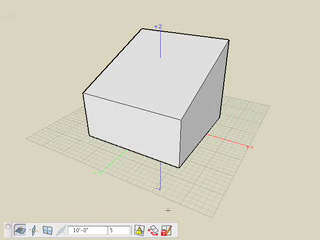
- Set the reference plane on the box's sloped top face and reveal the Custom Reference Planes panel
left_click(140, 230)
left_click(160, 100)
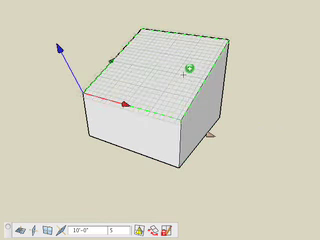
key("l")
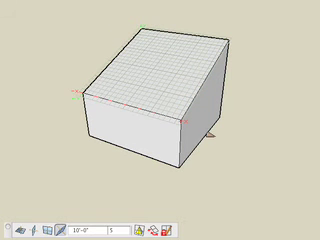
left_click_drag(319, 17, 291, 9)
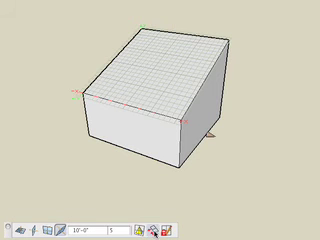
- Rotate the reference plane about the box's front corner to tilt it
left_click(154, 231)
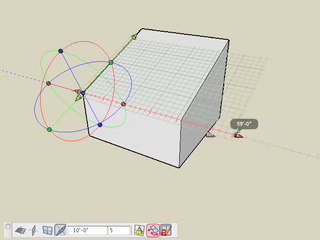
left_click(240, 135)
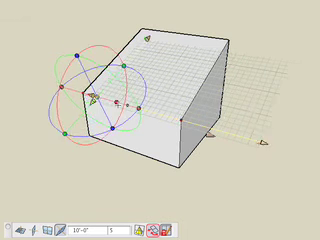
mouse_move(117, 102)
left_mouse_down()
mouse_move(142, 75)
mouse_move(178, 97)
mouse_move(172, 92)
mouse_move(173, 88)
mouse_move(130, 71)
mouse_move(125, 85)
mouse_move(125, 80)
mouse_move(82, 93)
left_mouse_up()
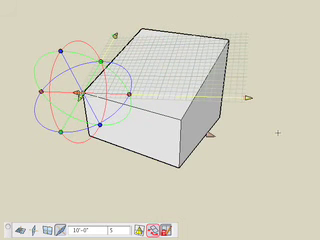
- Add a New Plane in the Custom Reference Planes list, named 'my custom plane'
left_click_drag(319, 132, 297, 160)
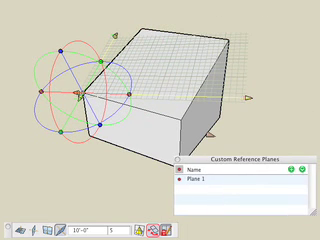
right_click(228, 191)
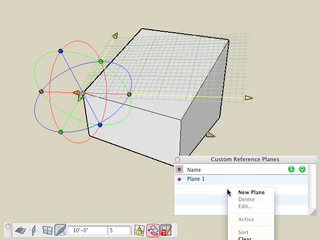
left_click(241, 191)
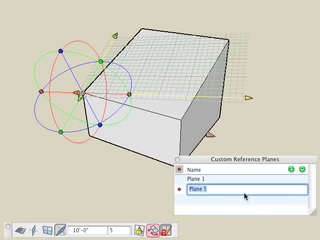
type("my")
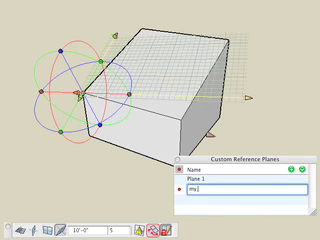
type(" custom pl")
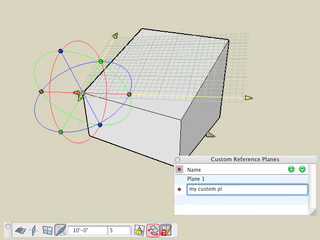
type("ane")
key("Return")
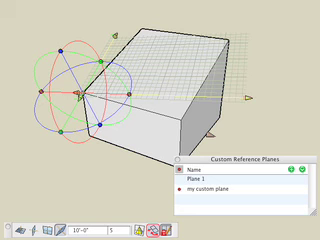
- Edit 'my custom plane' to tick Underlay and Translucent, and apply with OK
left_click(215, 189)
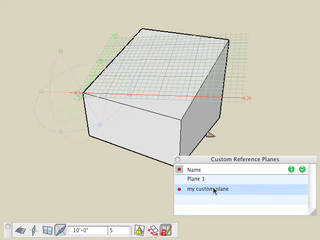
right_click(215, 189)
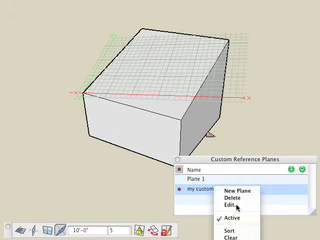
left_click(235, 206)
left_click_drag(238, 14, 247, 12)
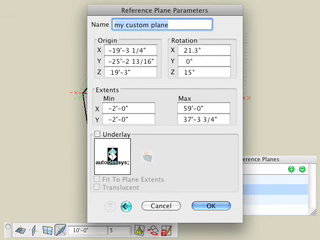
left_click(111, 136)
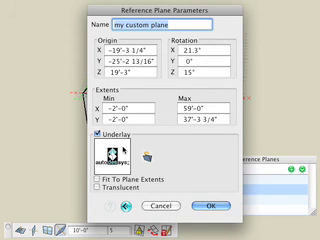
left_click(148, 158)
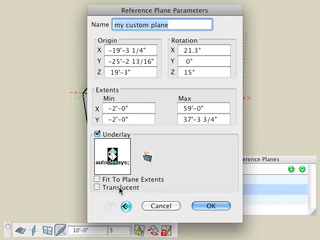
left_click(123, 187)
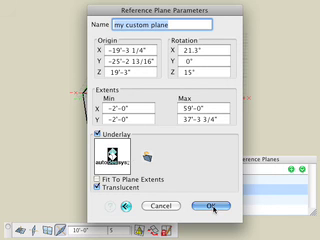
left_click(212, 206)
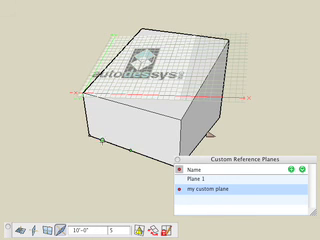
- Orbit toward a top-down angle, then look straight at the custom reference plane
mouse_move(62, 133)
middle_mouse_down()
mouse_move(115, 148)
mouse_move(172, 155)
mouse_move(72, 143)
mouse_move(55, 100)
mouse_move(48, 152)
mouse_move(101, 148)
mouse_move(44, 142)
mouse_move(60, 145)
middle_mouse_up()
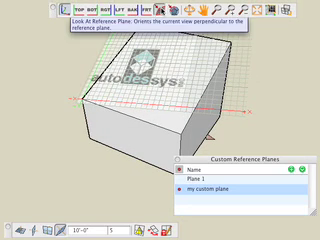
left_click(21, 11)
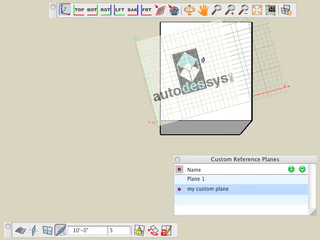